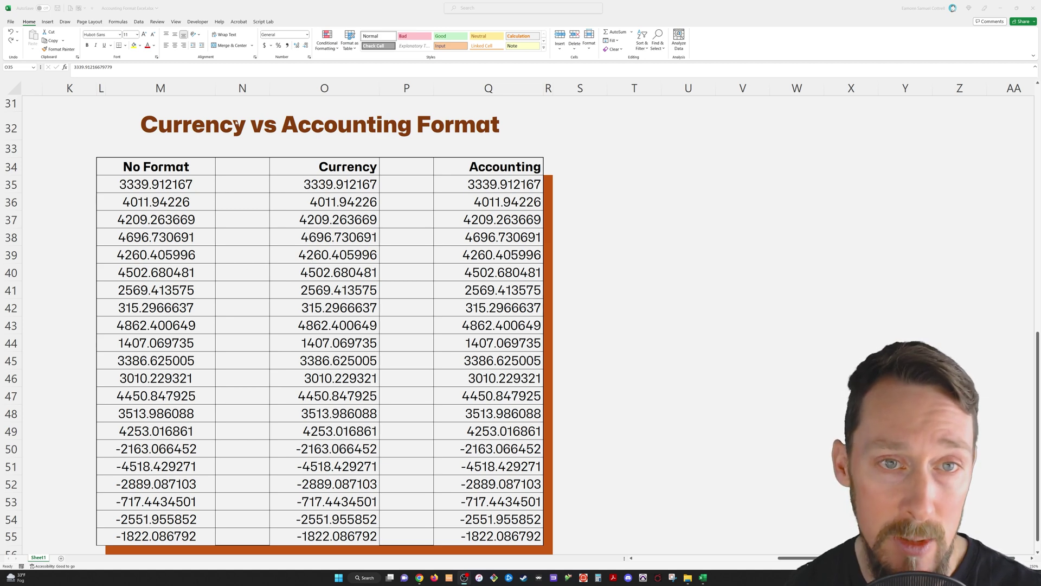
Apply the Currency number format to the values in the Currency column, O35:O55.
key(ctrl+shift+Down)
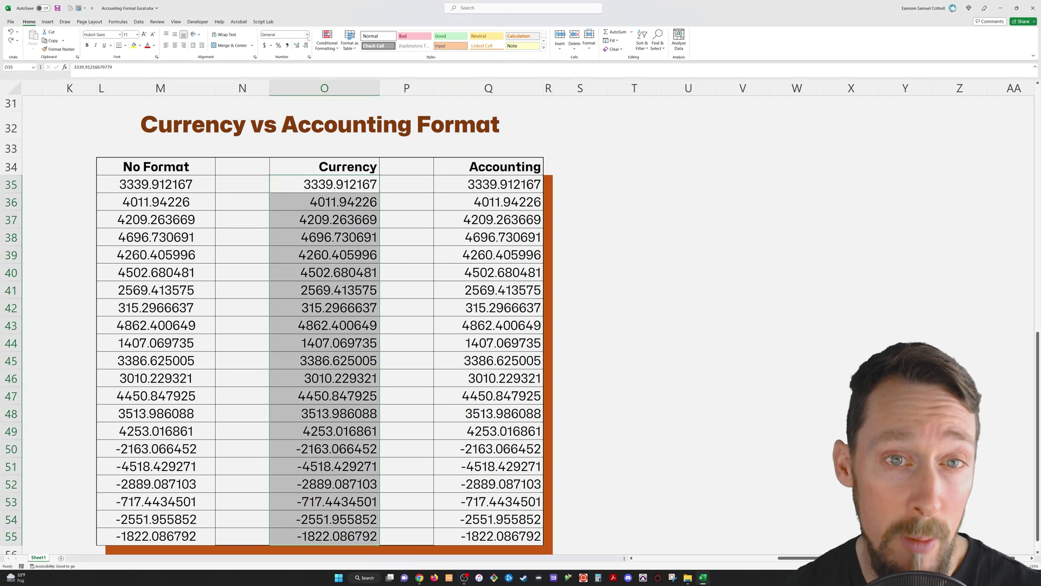
click(281, 34)
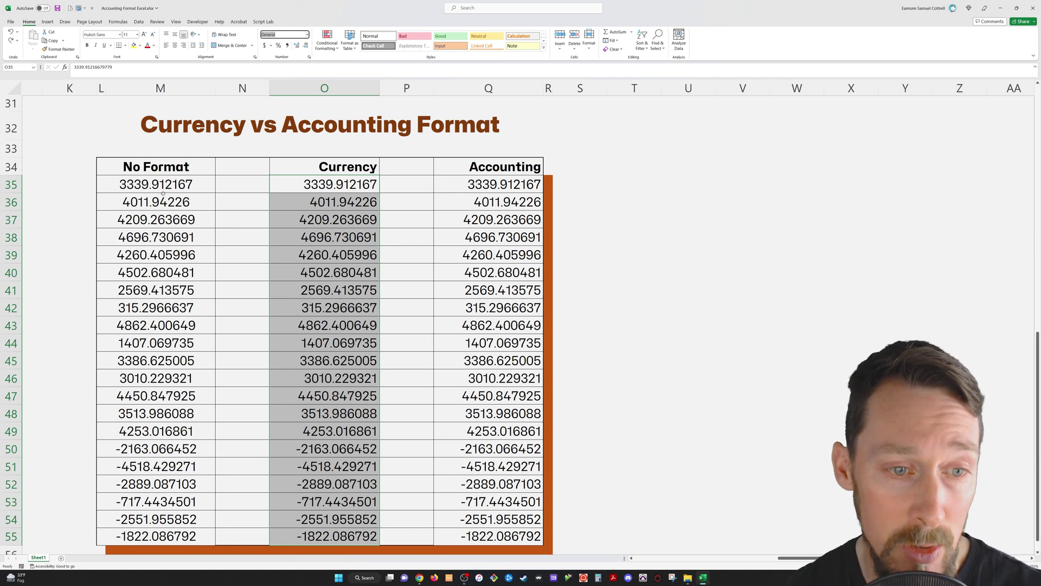
click(320, 188)
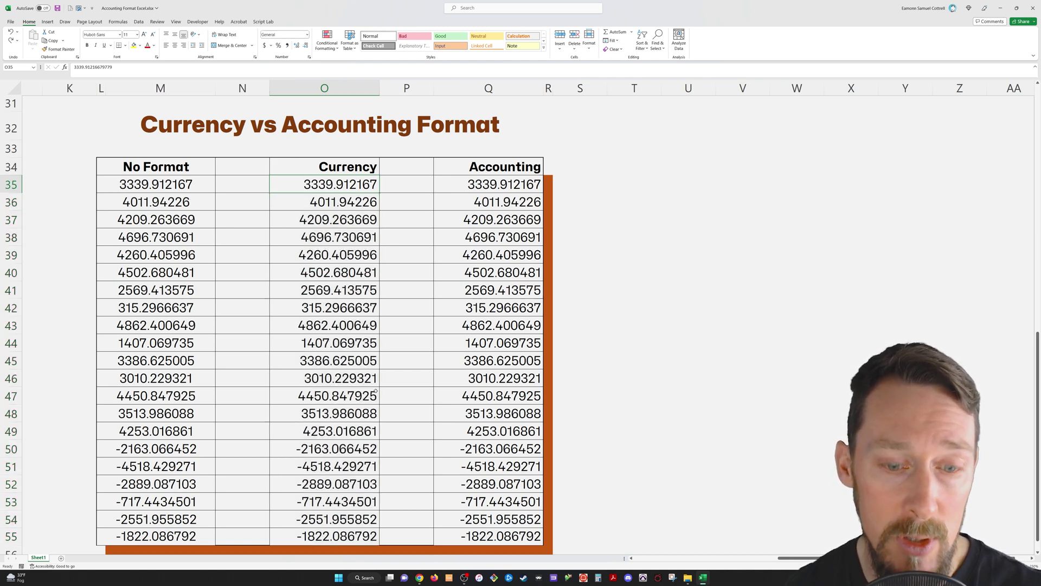
shift+click(366, 534)
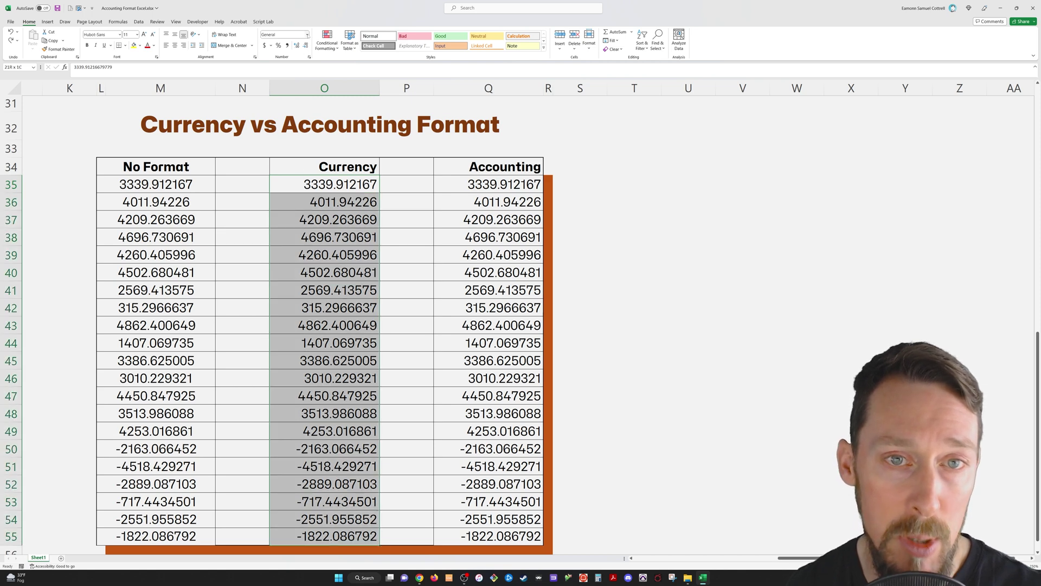
click(307, 34)
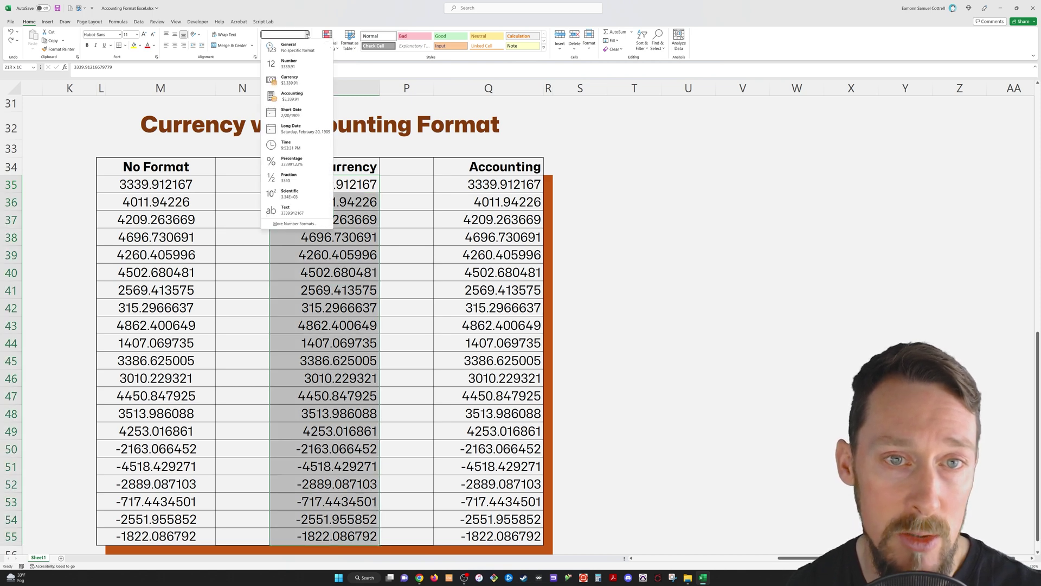
click(304, 81)
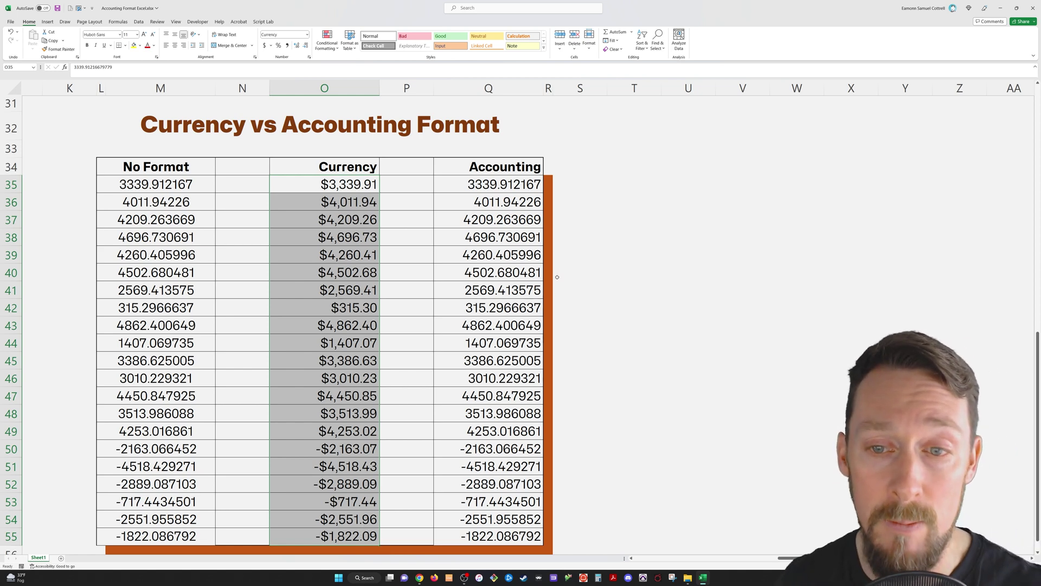
Format the Accounting column values, Q35:Q55, with the Accounting category, 2 decimal places and the $ symbol.
drag(516, 184, 520, 535)
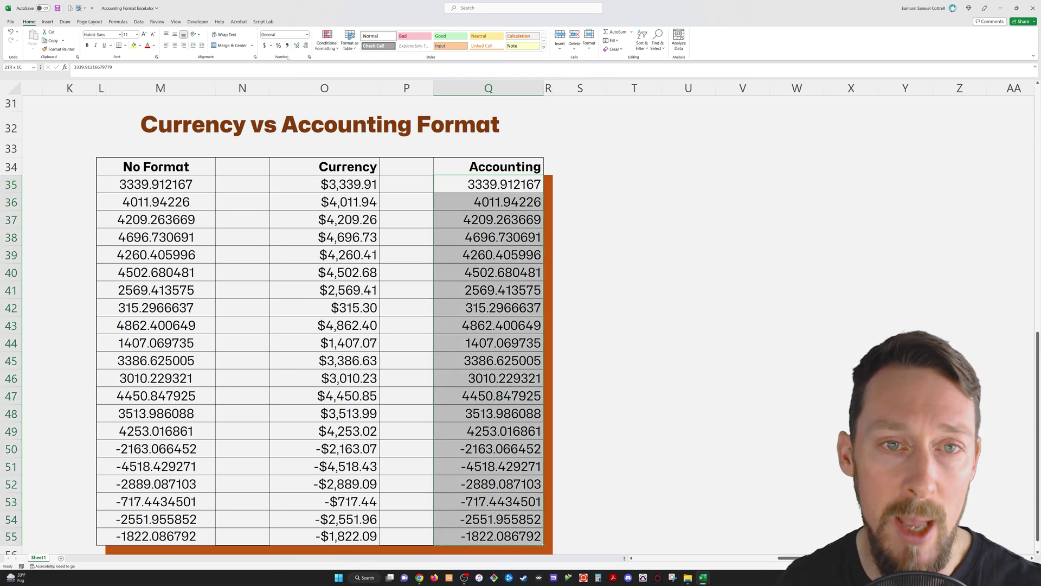
click(309, 58)
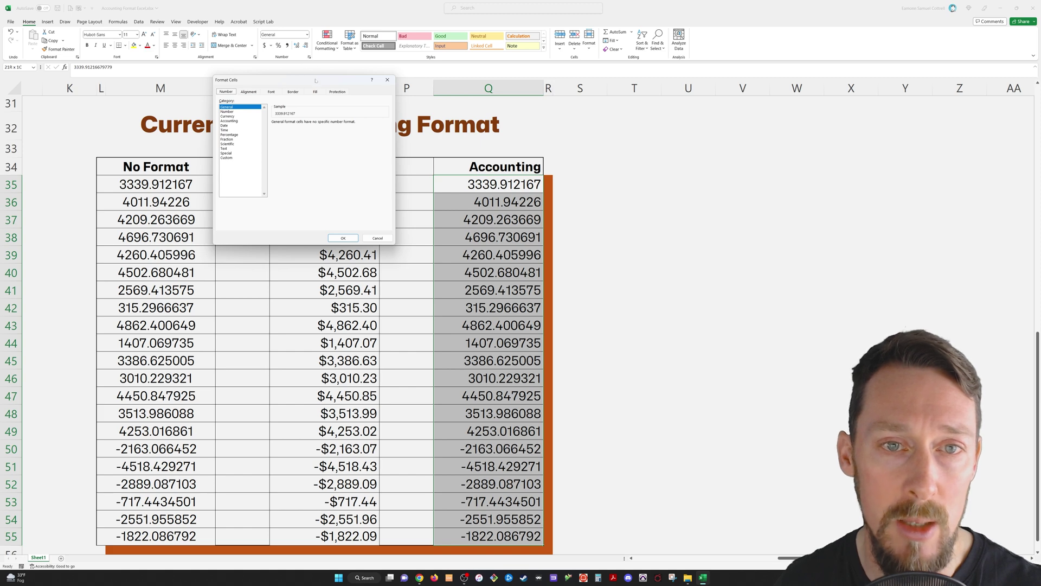
drag(316, 80, 315, 69)
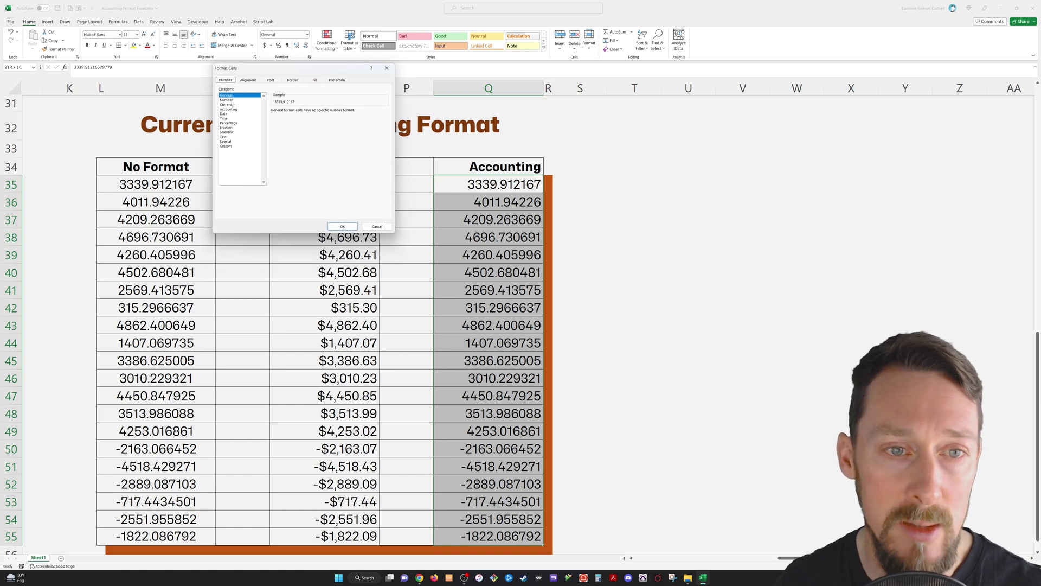
click(228, 109)
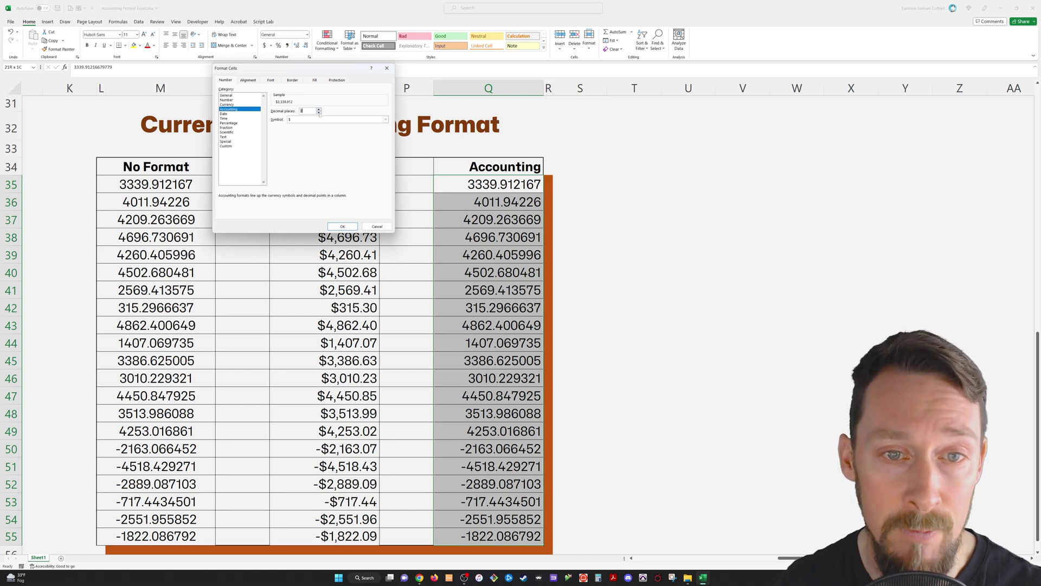
click(342, 226)
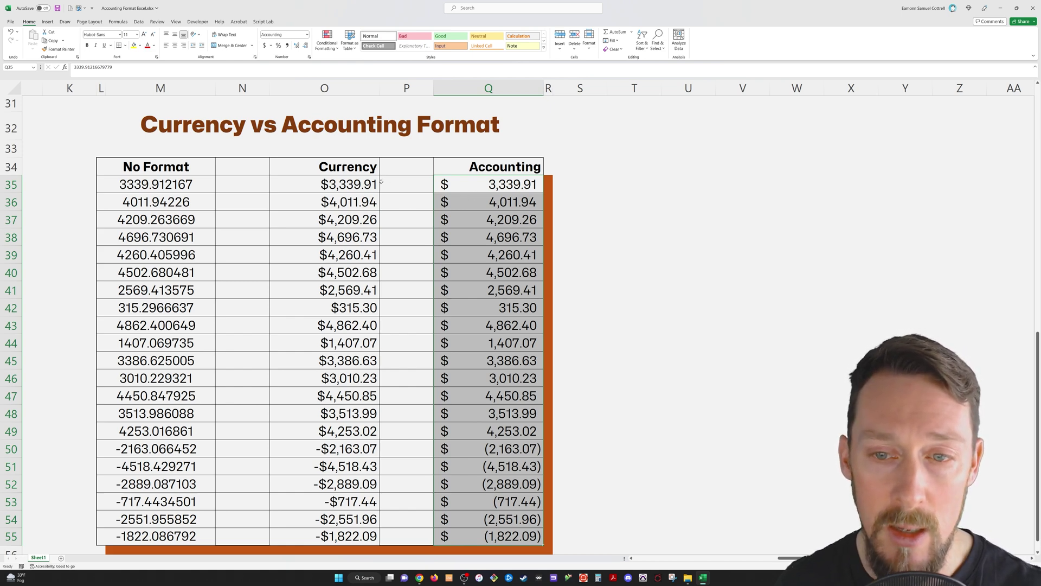
Change the Accounting format symbol for Q35:Q55 to Bitcoin (123 ₿).
click(441, 184)
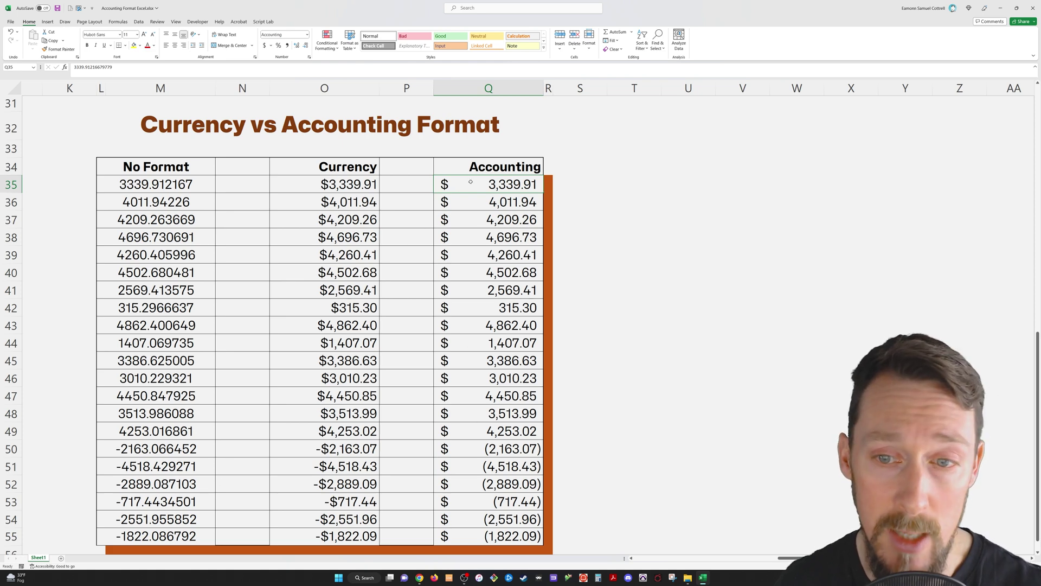
drag(469, 179, 526, 491)
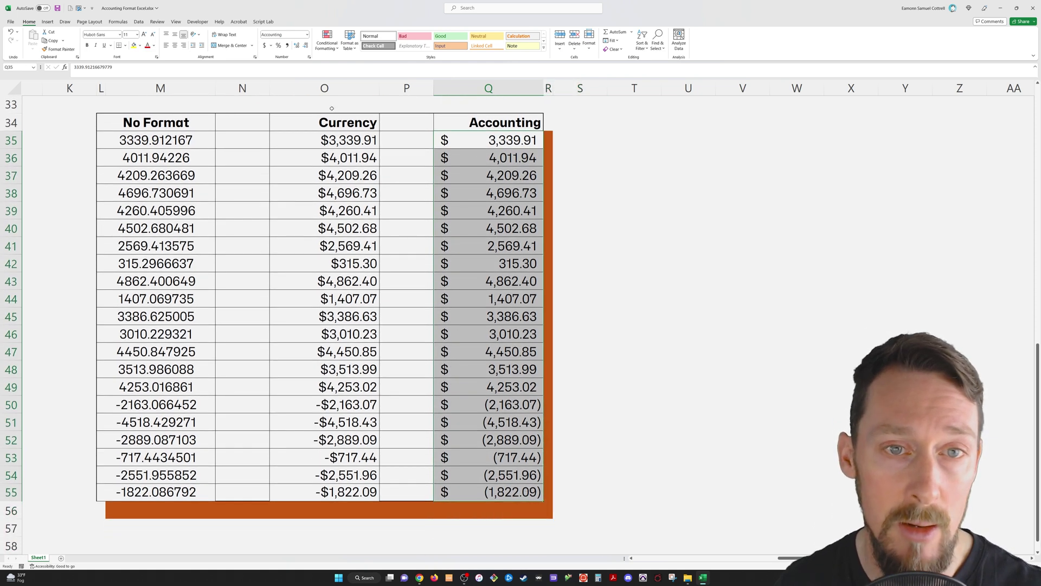
scroll(331, 108, up, 1)
click(309, 57)
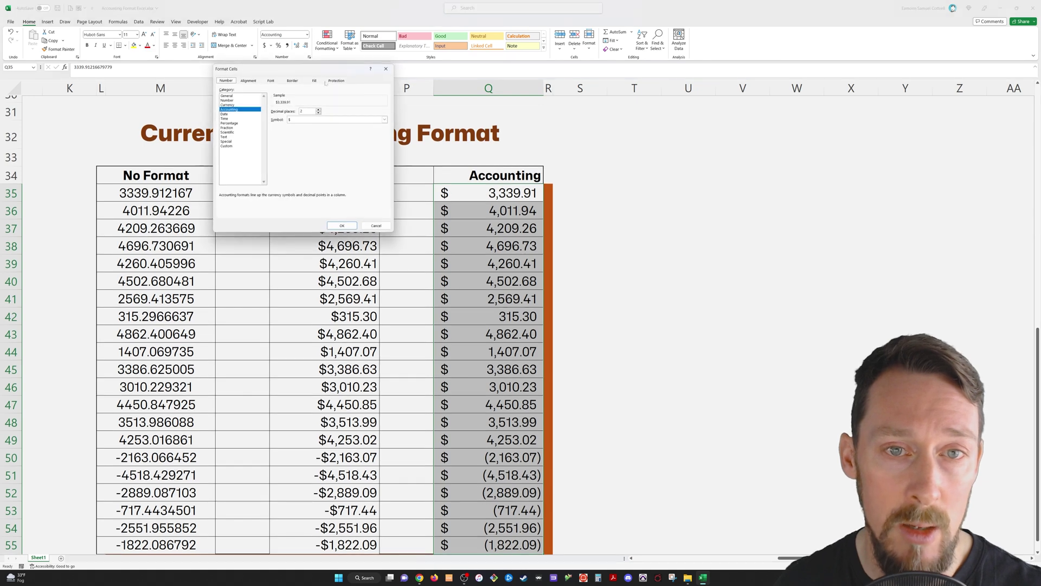
click(386, 119)
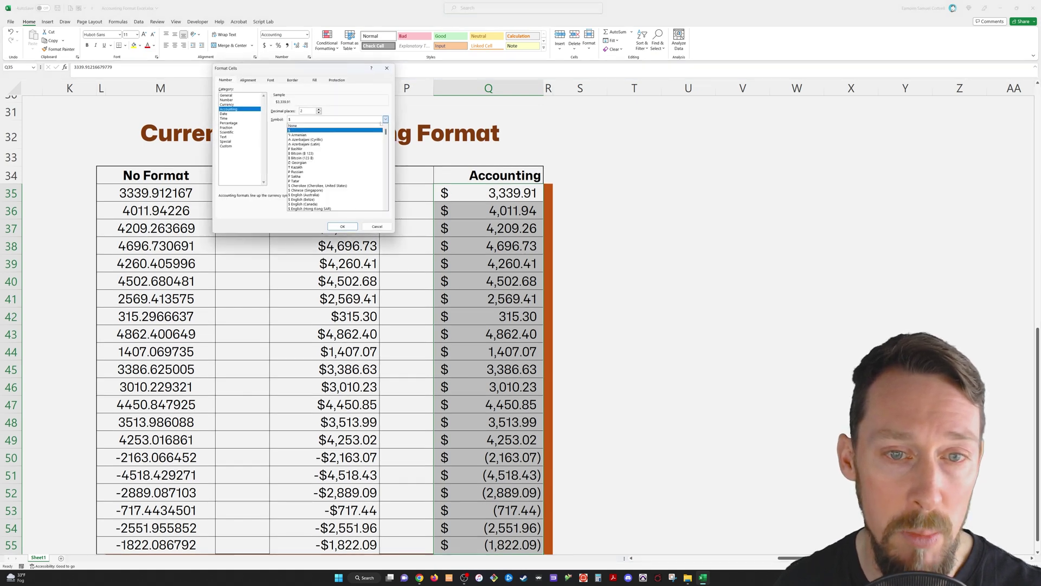
click(345, 158)
click(342, 226)
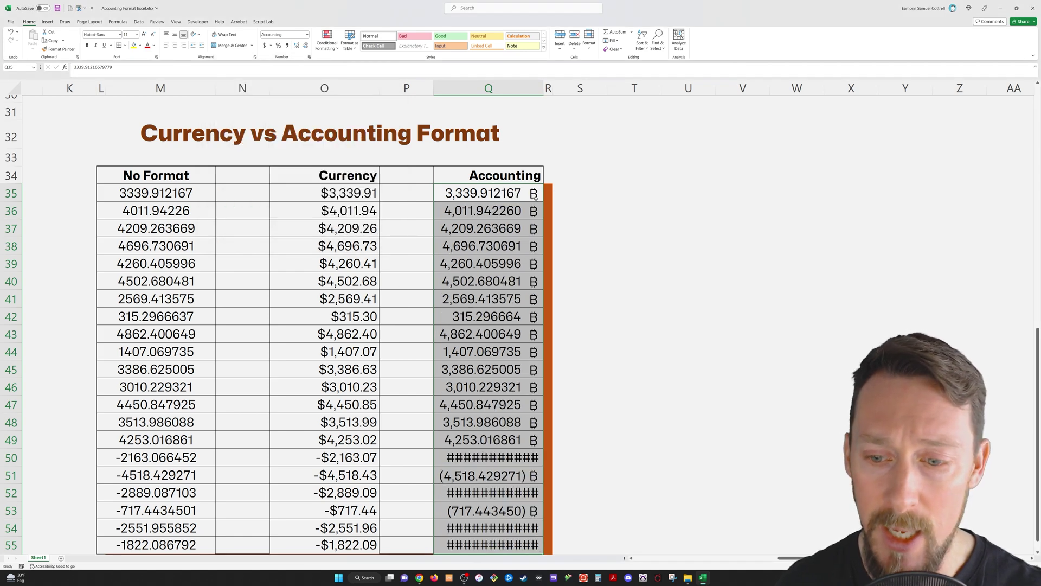
Widen column Q to fit its values and set the Accounting format symbol for Q35:Q55 to $.
drag(541, 83, 563, 93)
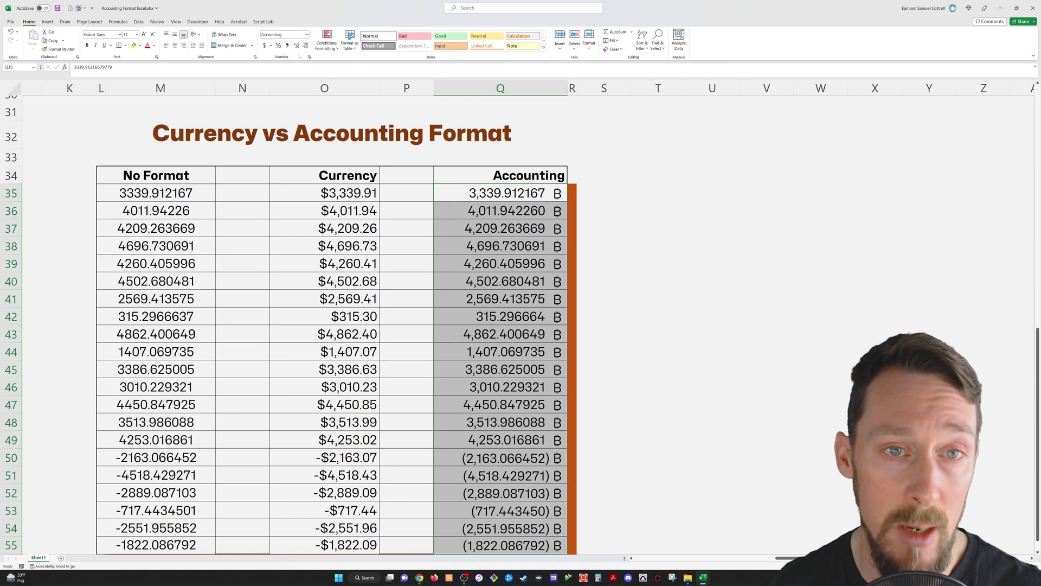
click(309, 56)
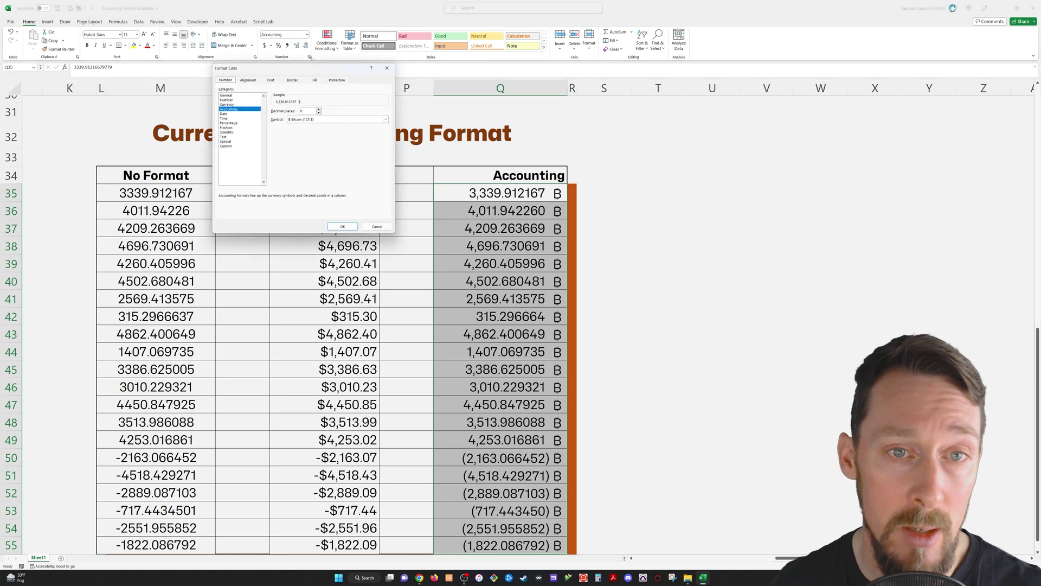
click(386, 119)
click(330, 130)
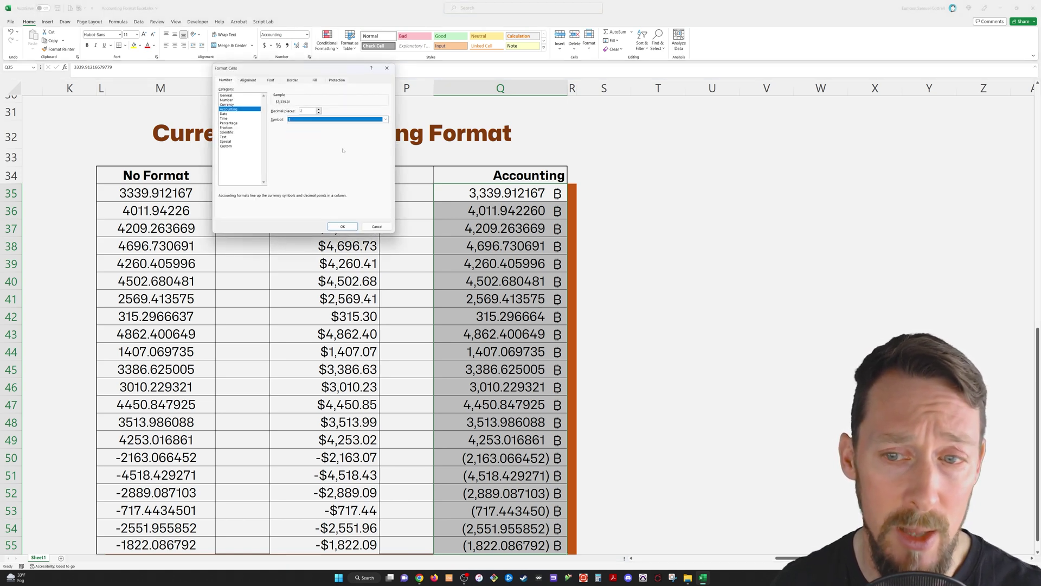
click(343, 226)
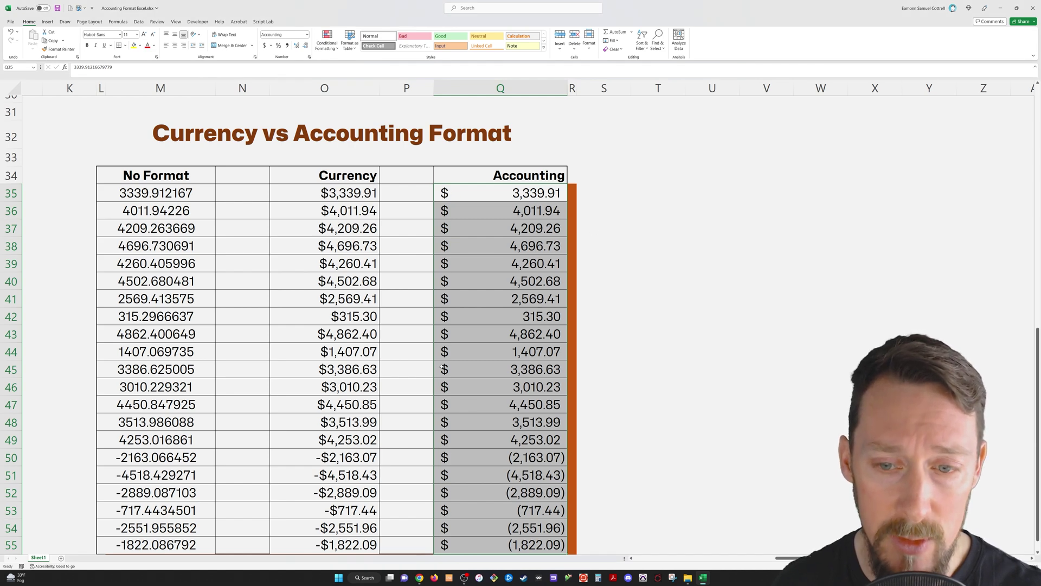
Compare how the Currency and Accounting columns display the negative values in rows 50 to 55 and the positive values above.
scroll(464, 518, down, 1)
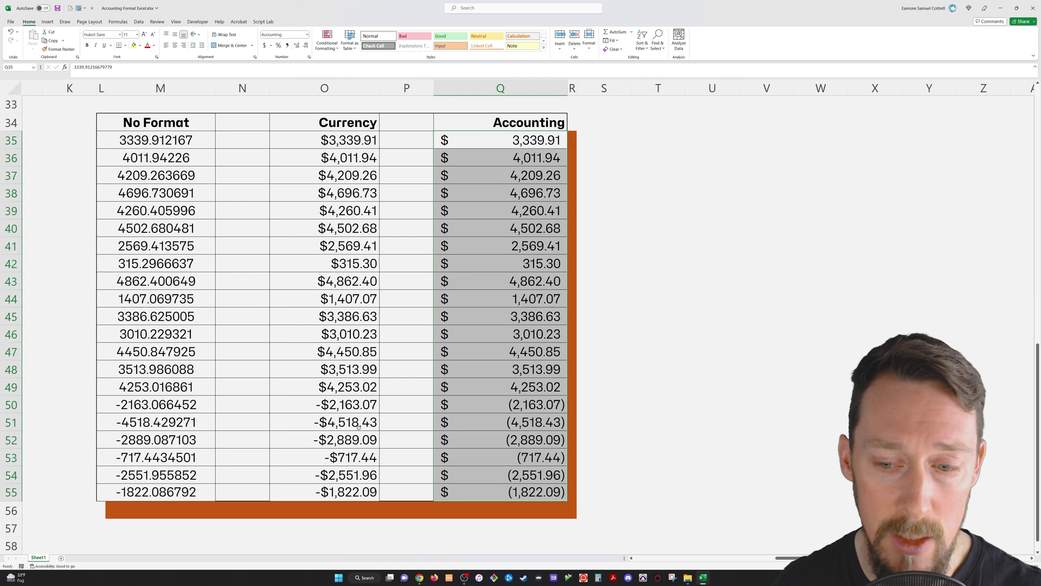
click(318, 407)
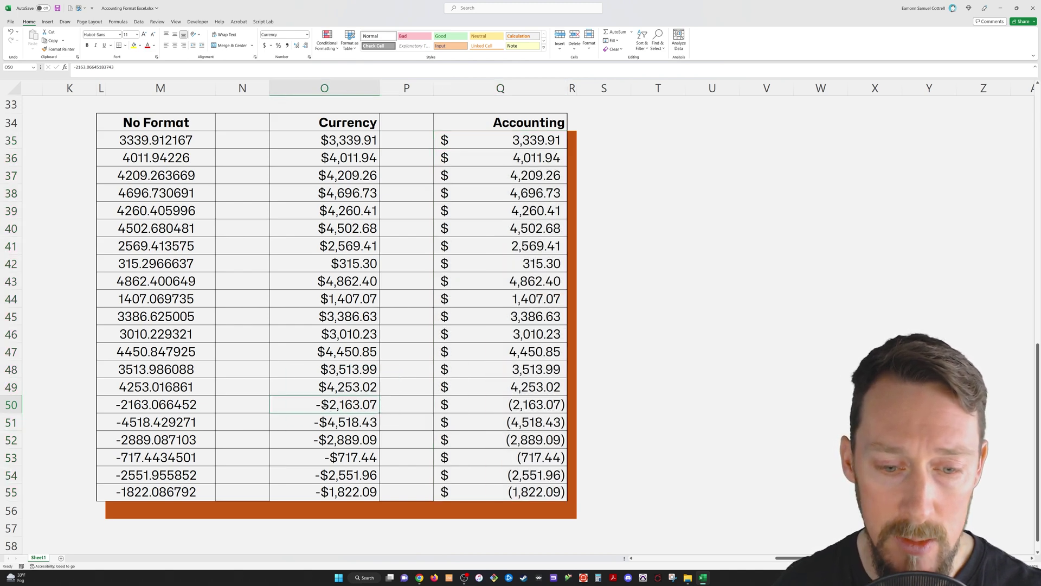
drag(319, 407, 326, 491)
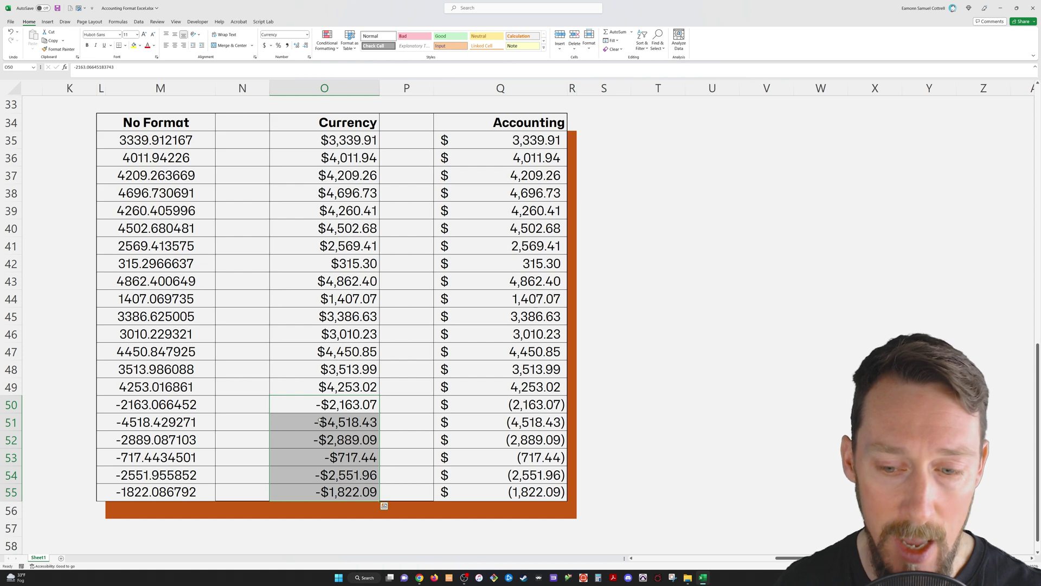
drag(509, 408, 533, 491)
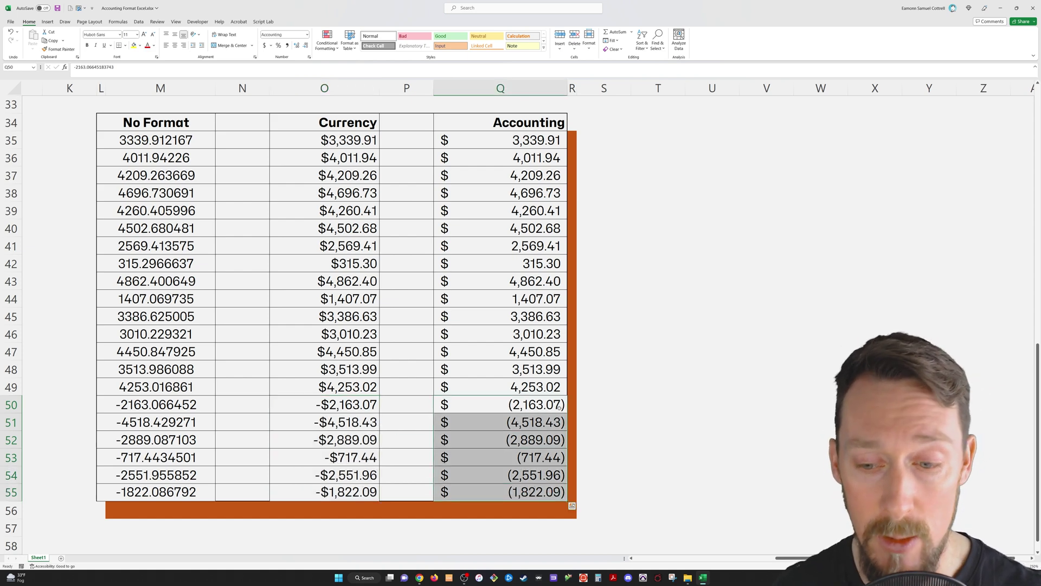
scroll(482, 299, up, 2)
scroll(480, 293, down, 1)
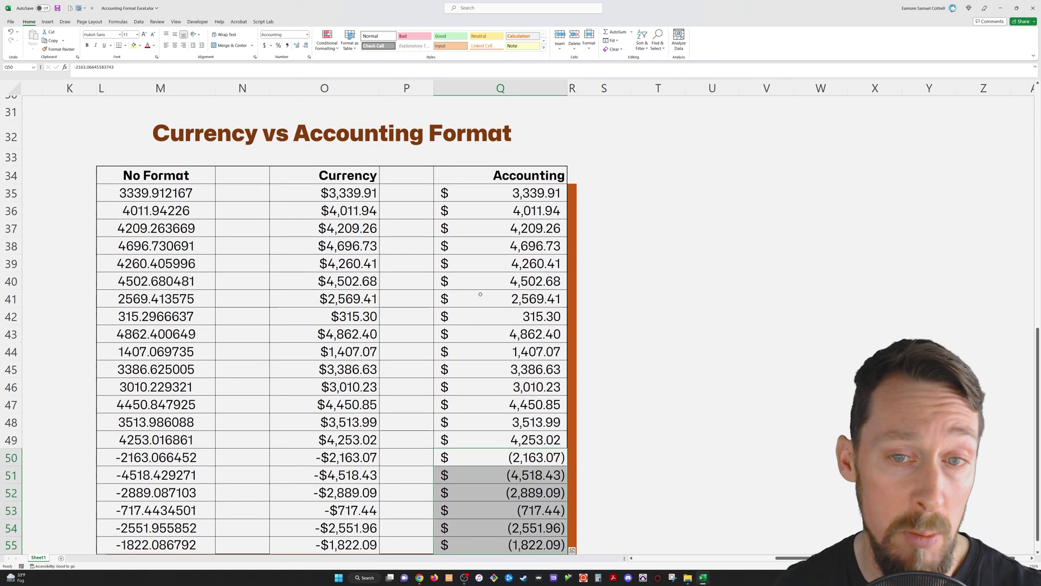
scroll(480, 293, down, 1)
scroll(480, 294, up, 1)
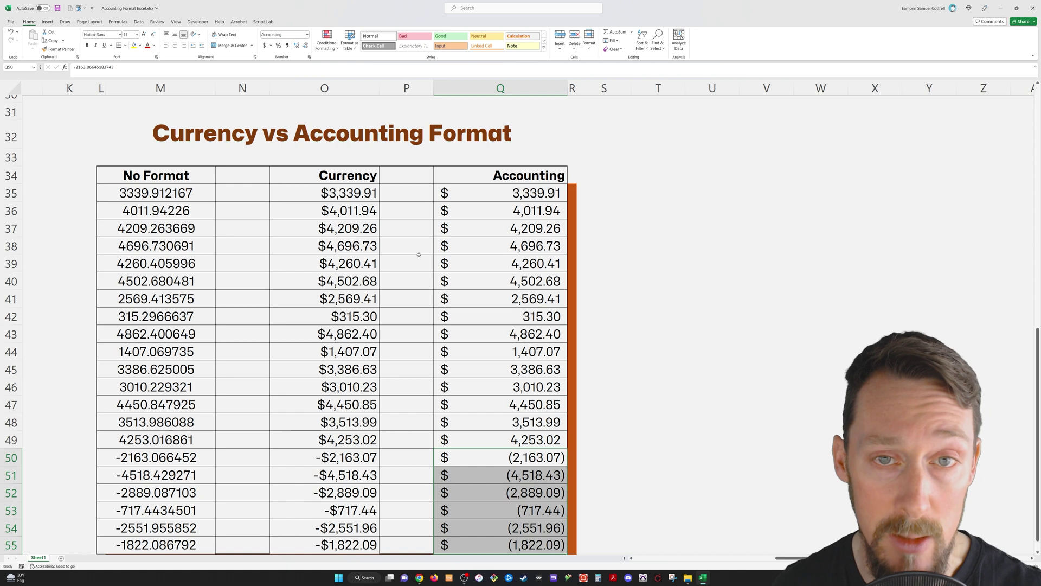
click(506, 194)
scroll(522, 398, down, 3)
scroll(522, 398, up, 2)
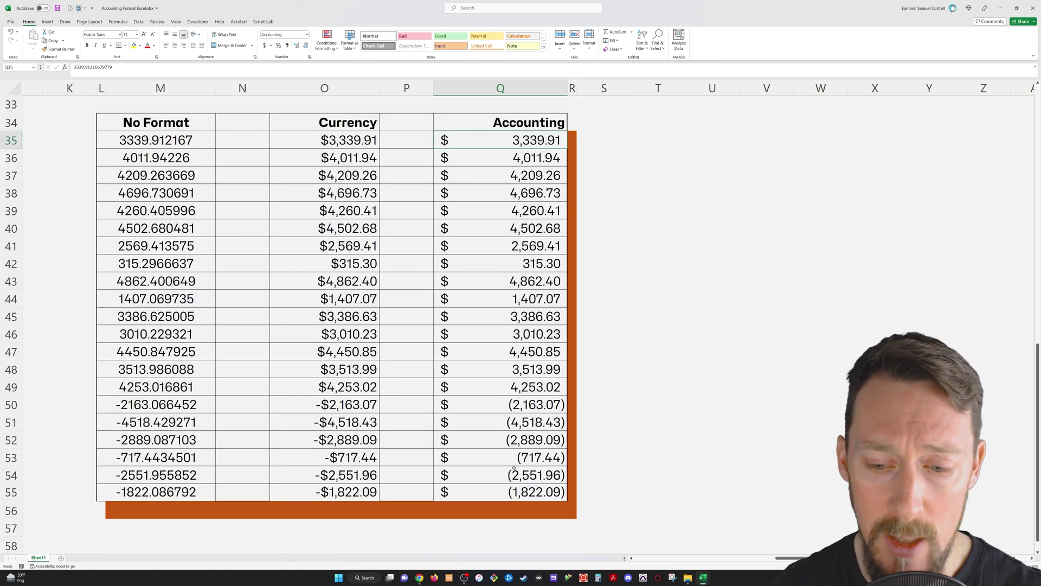
Apply the Accounting number format to the Currency column values, O35:O55.
drag(345, 140, 374, 499)
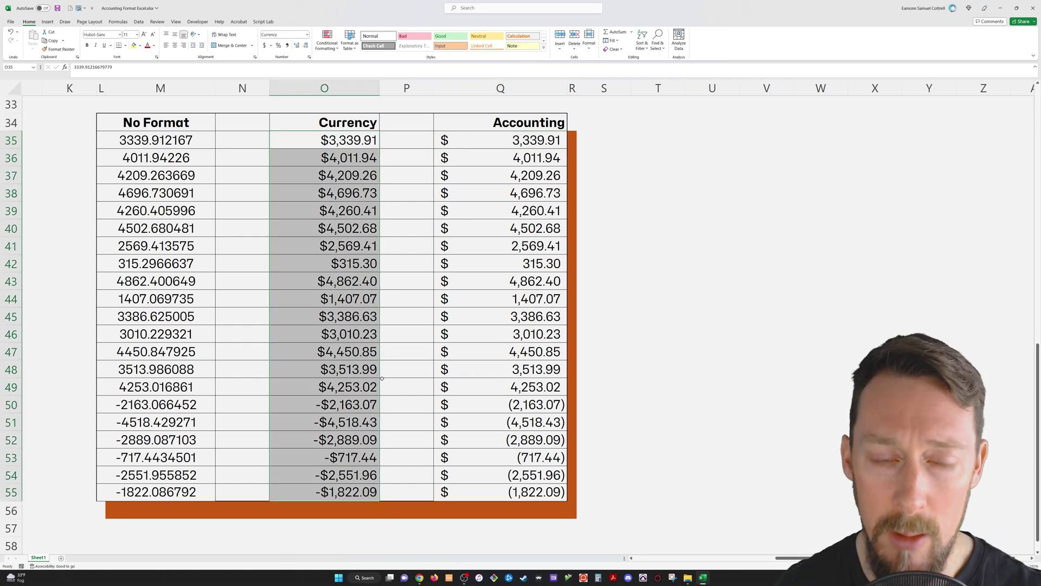
key(alt)
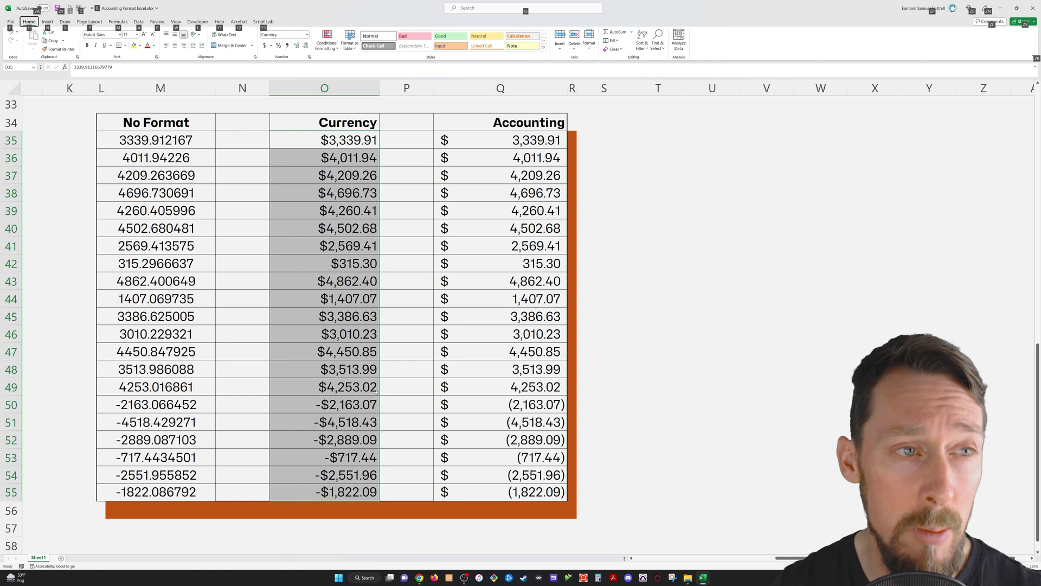
key(h)
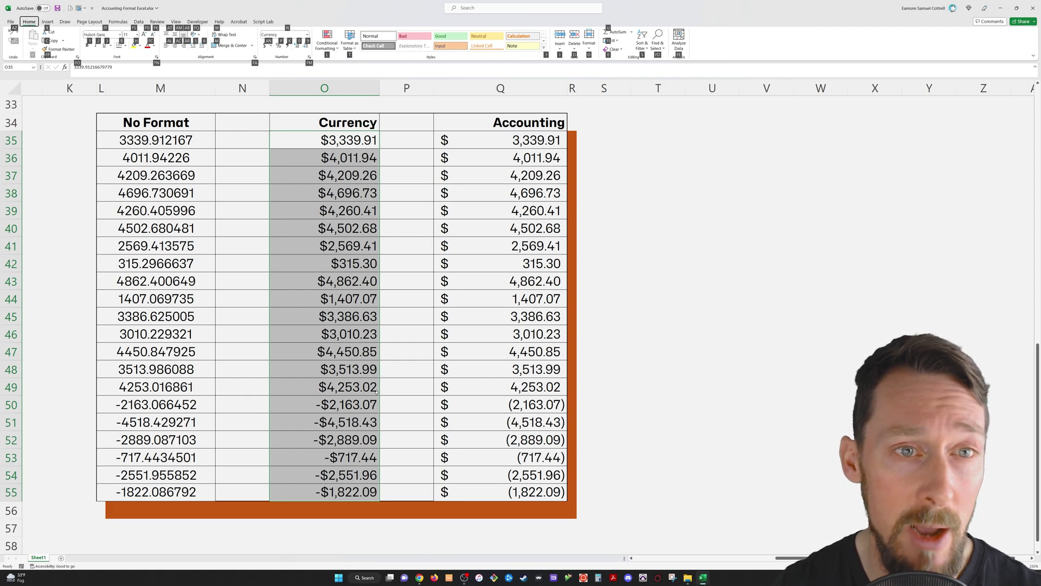
key(n)
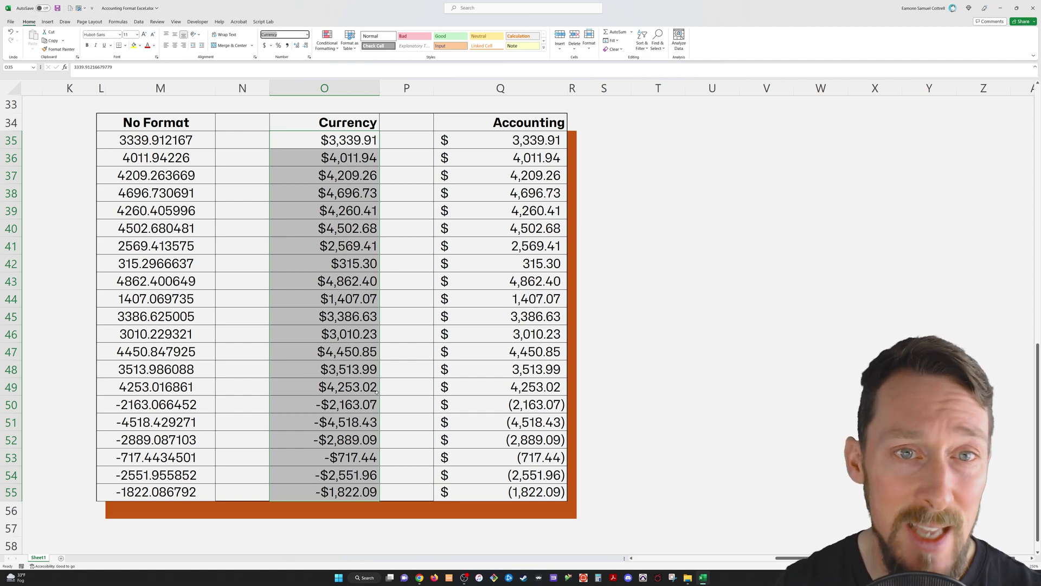
text(a)
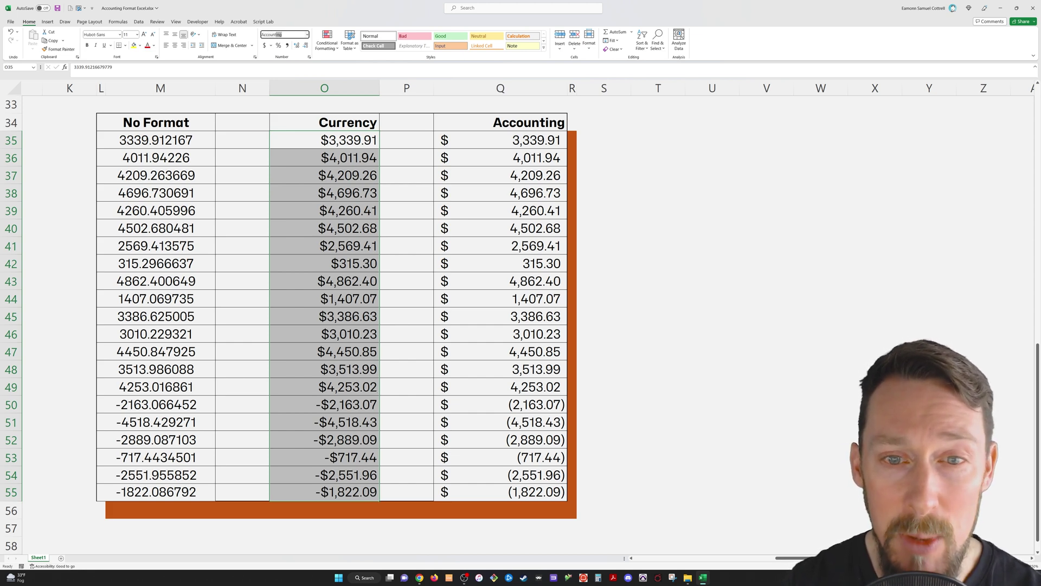
key(Return)
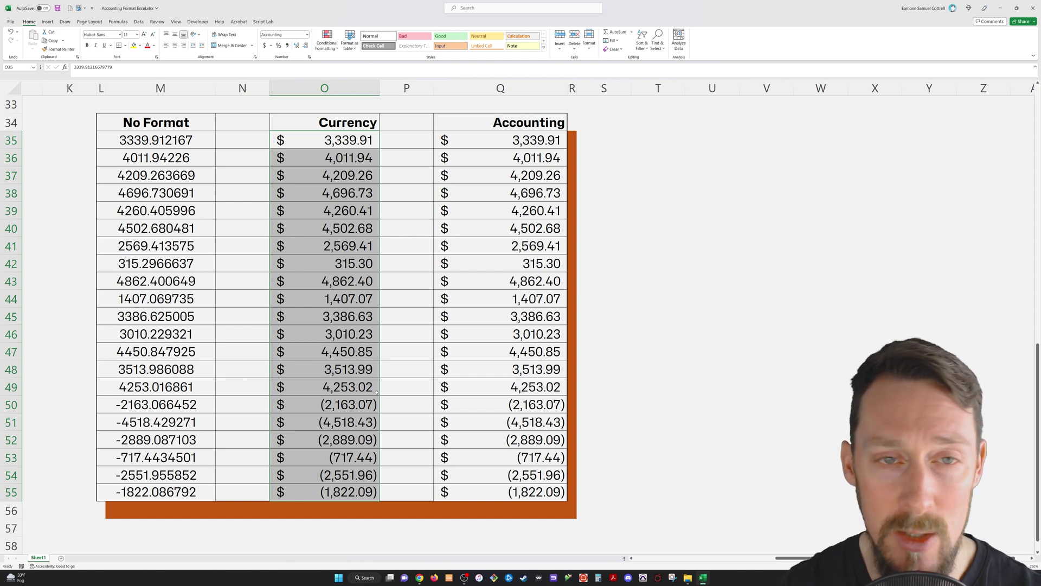
Switch the number format of O35:O55 back to Currency.
key(alt+h)
text(n)
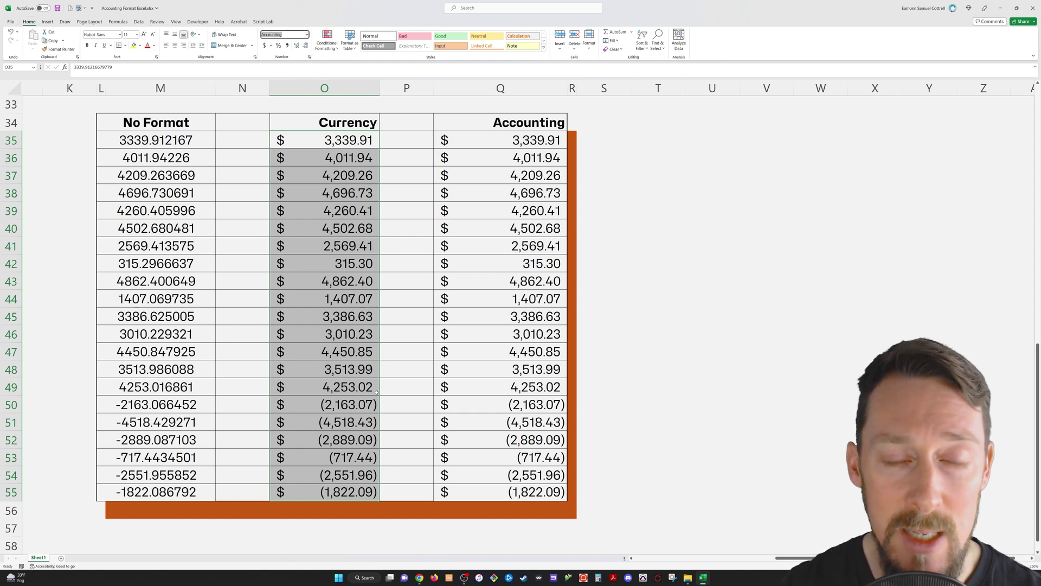
text(cy)
key(Return)
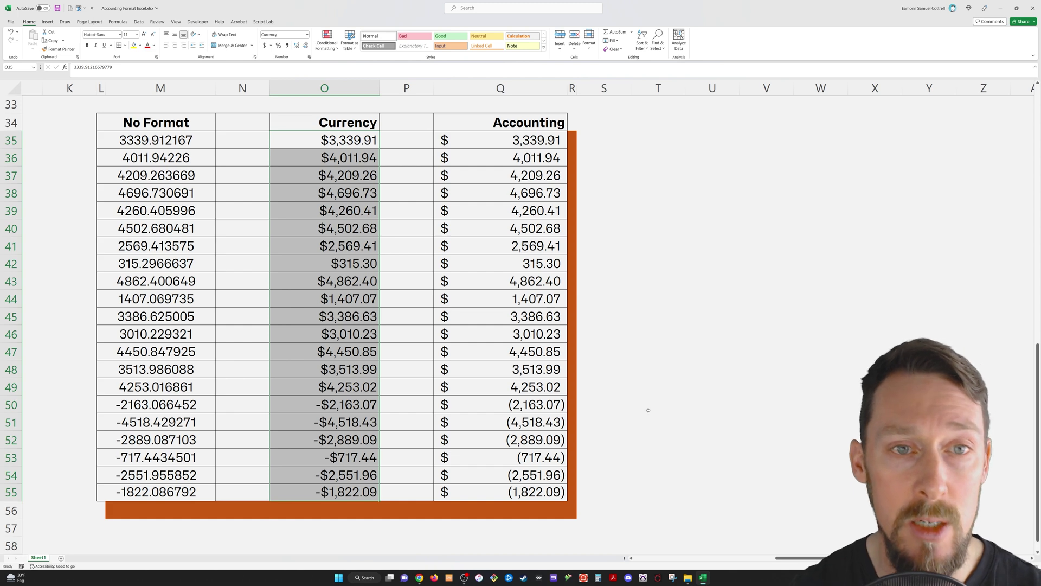
Apply the Accounting number format to O35:O55 and return the cells to the Currency format.
key(alt)
text(hn)
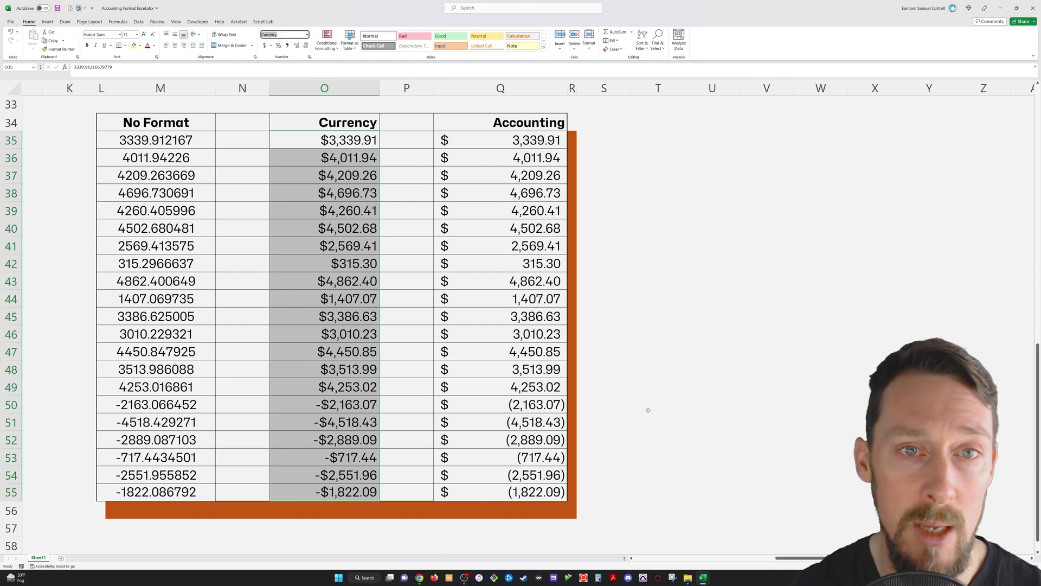
text(Accounting)
key(Return)
key(alt)
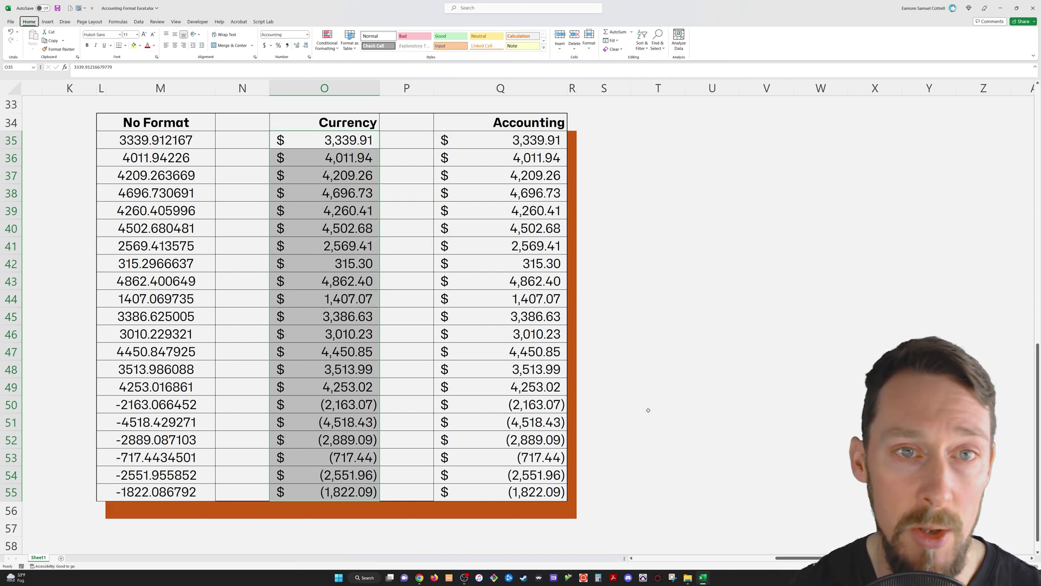
text(hnCurrency)
key(Return)
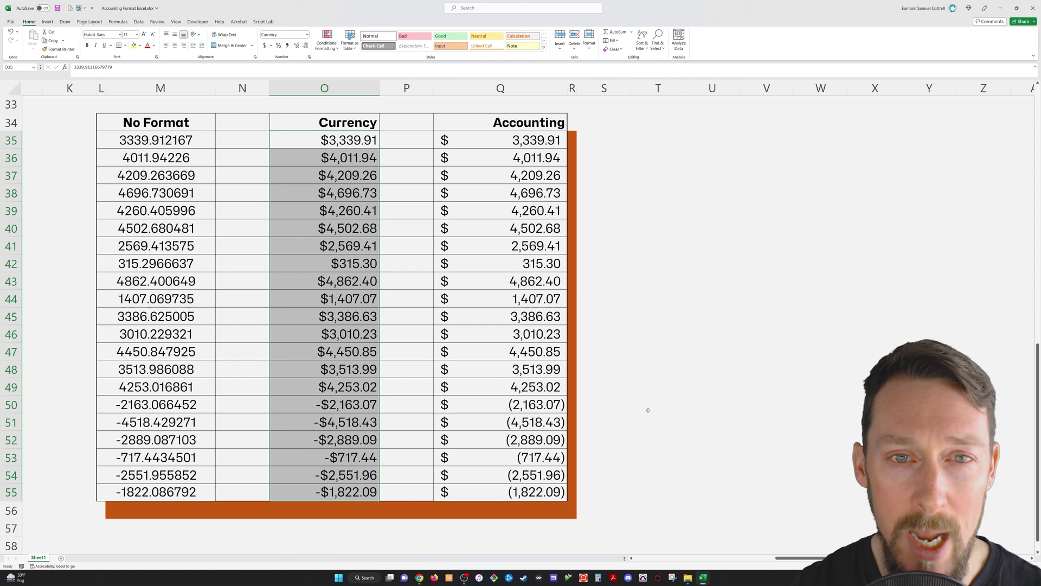
Set the Currency format of O35:O55 to show negative numbers in red without a minus sign or parentheses.
key(alt)
key(h)
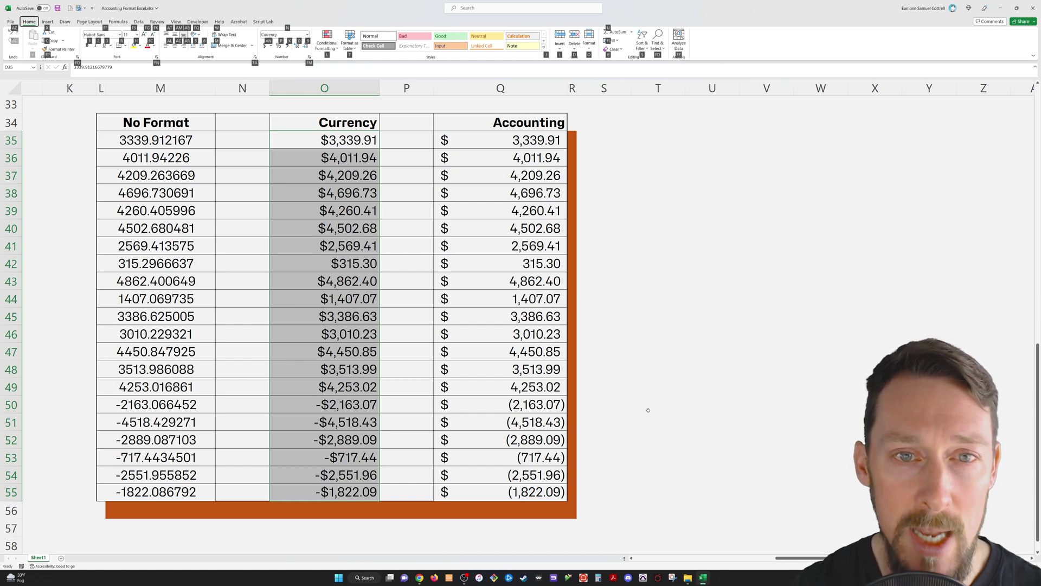
key(f)
key(m)
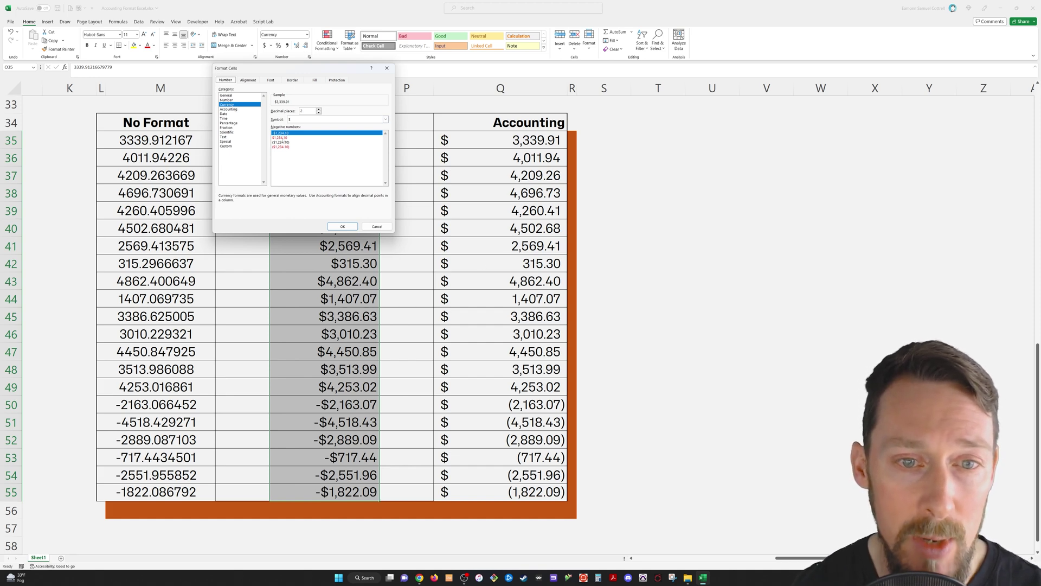
click(282, 139)
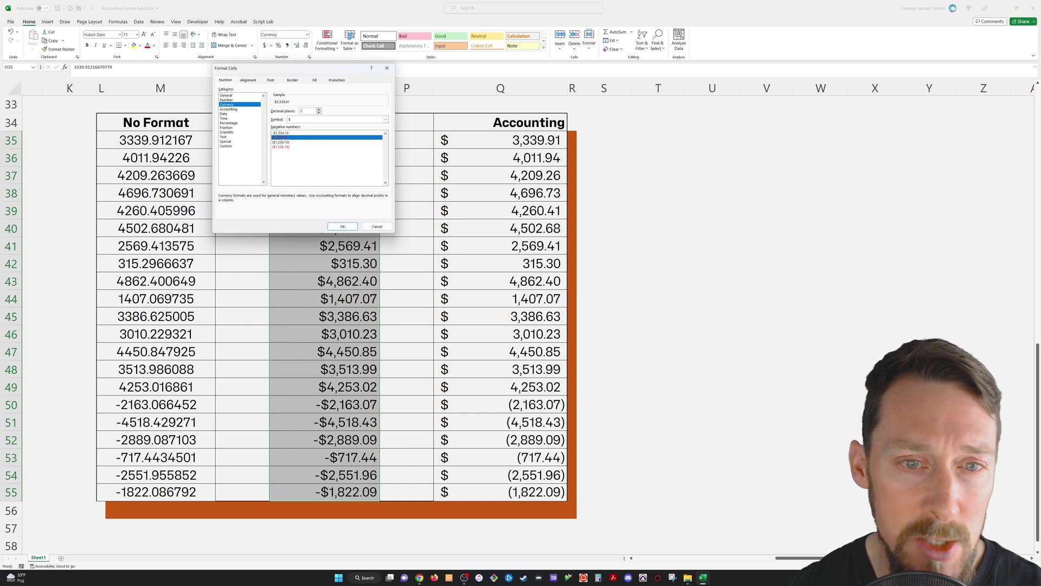
click(342, 227)
click(319, 405)
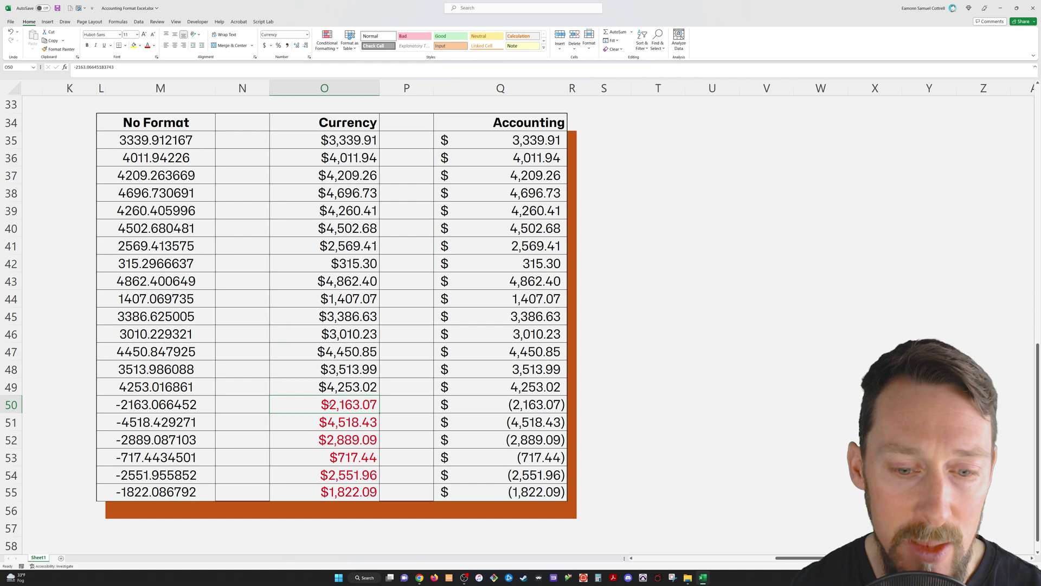
drag(510, 149, 507, 492)
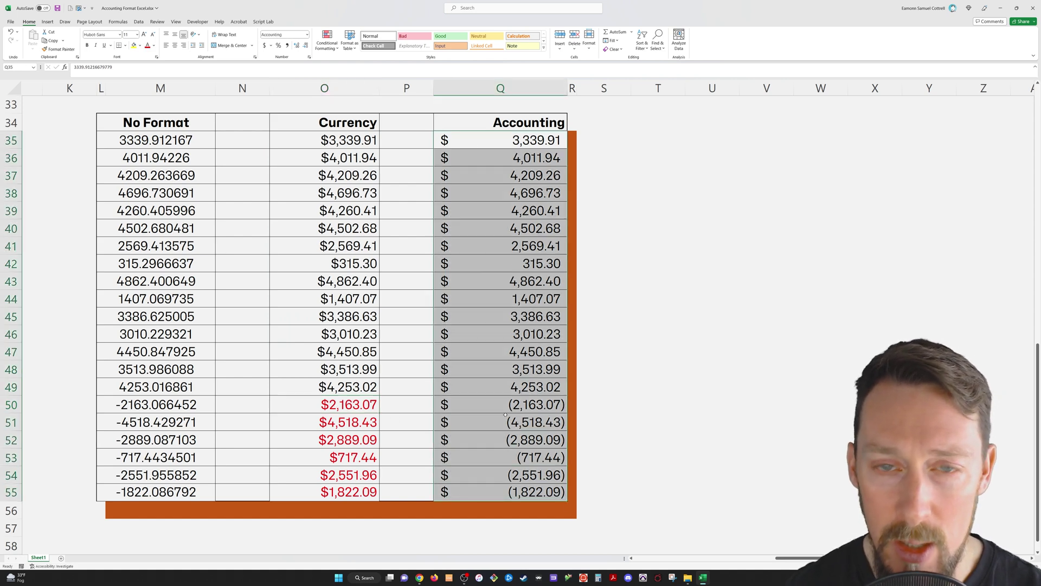
key(Up)
key(Left)
key(Left)
key(Left)
key(Left)
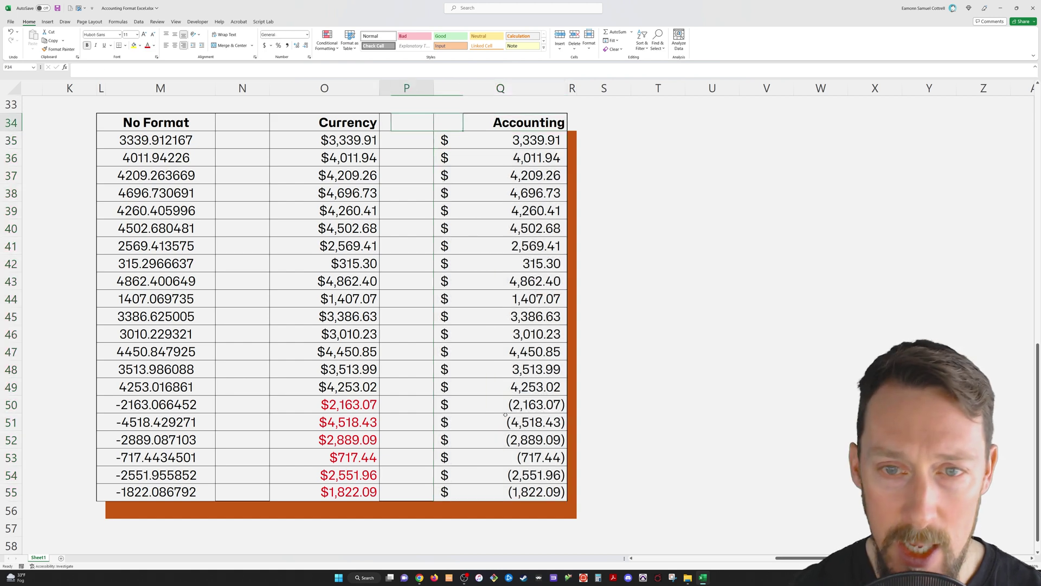
key(Down)
key(Down)
key(Right)
key(Right)
key(Right)
key(Right)
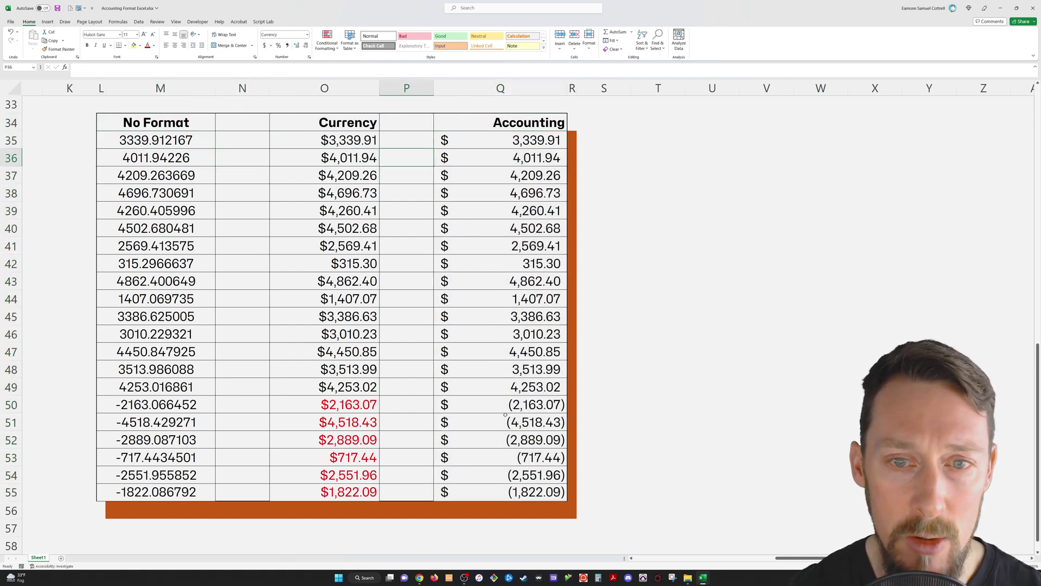
key(Up)
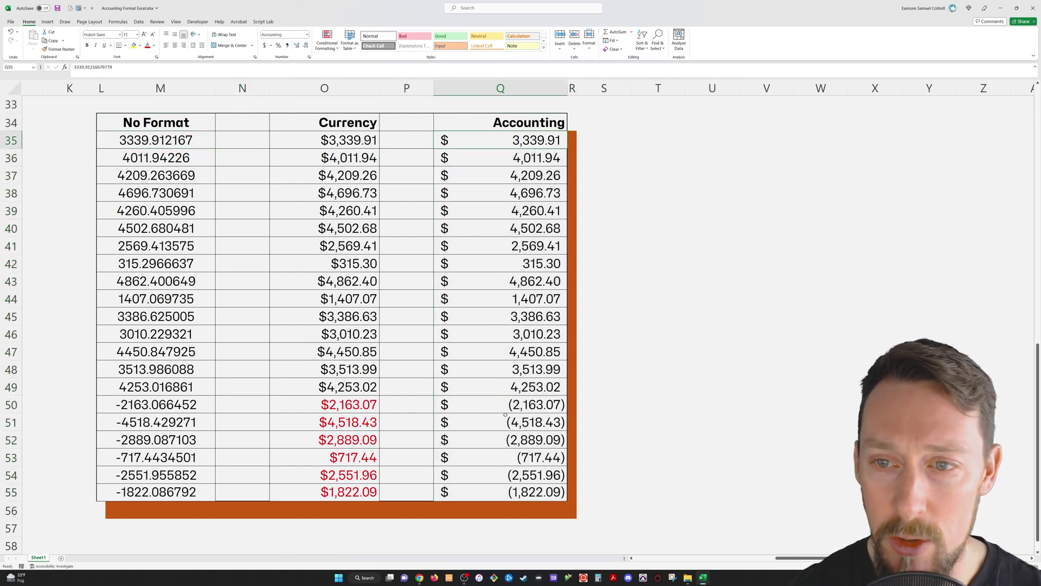
Examine the Accounting format options for the values in Q35:Q55, choosing $ as the symbol.
key(ctrl+shift+Down)
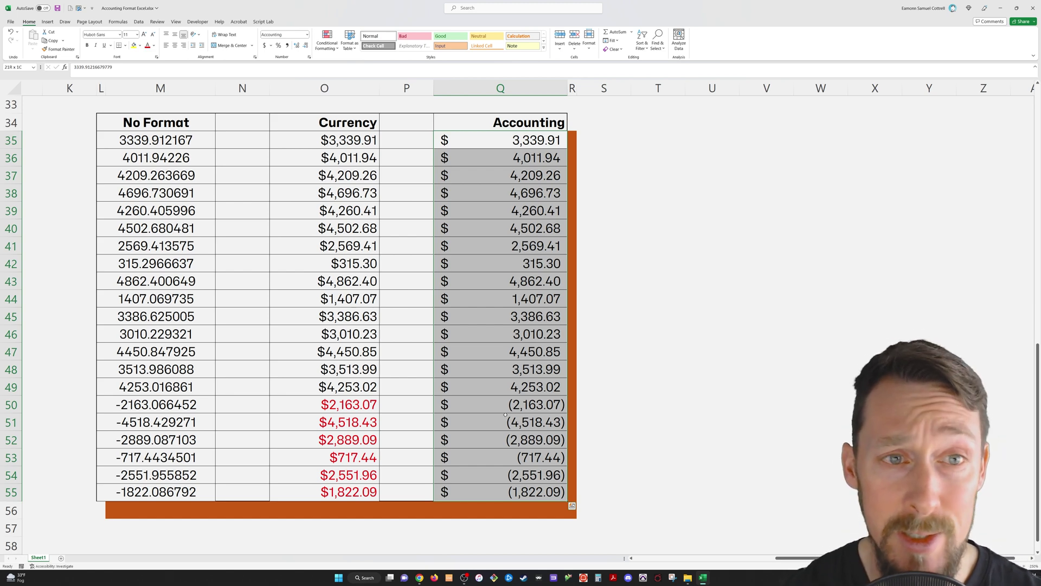
key(alt)
key(h)
key(f)
key(m)
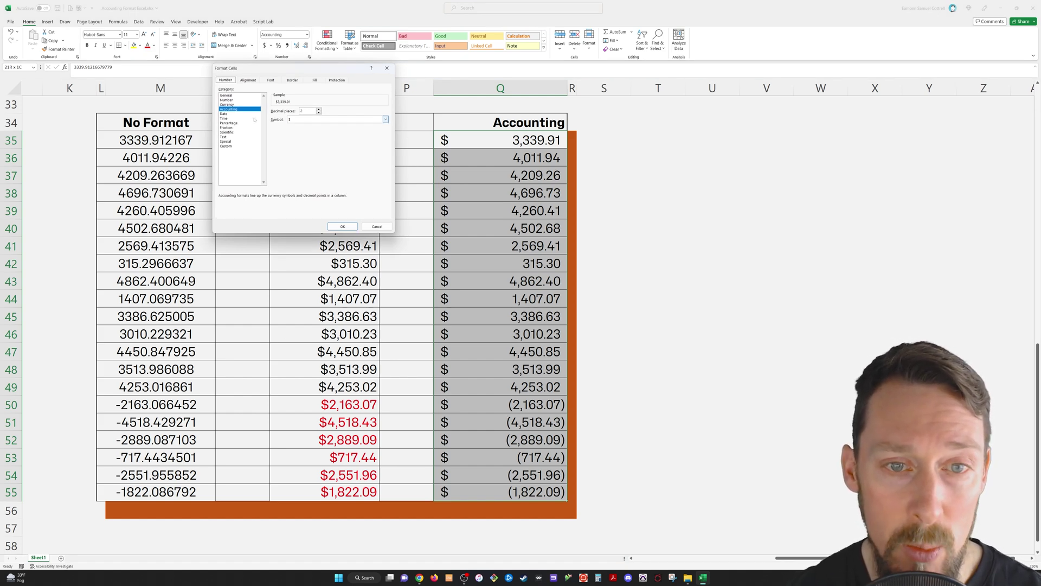
click(385, 120)
click(372, 129)
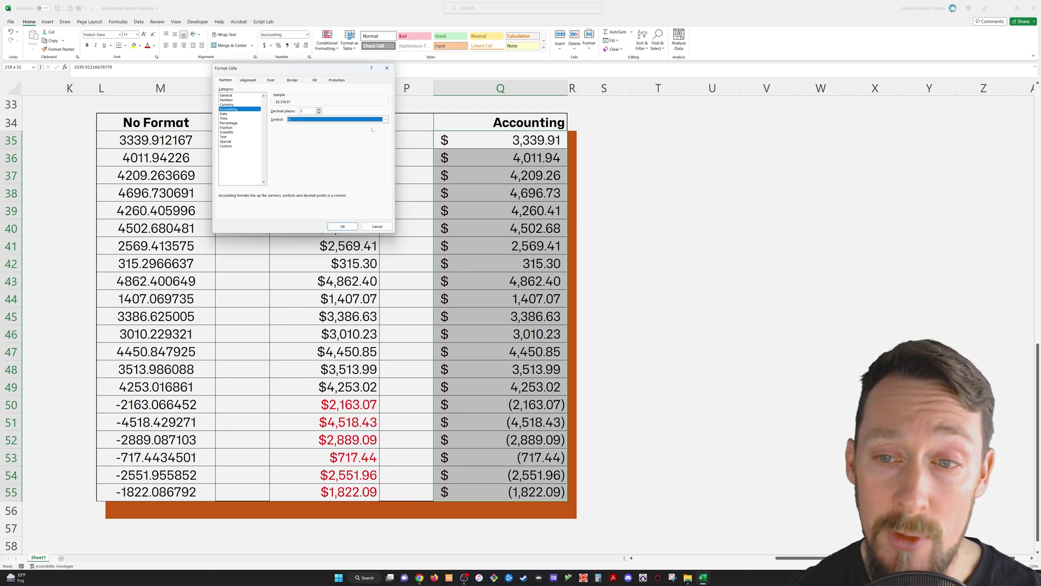